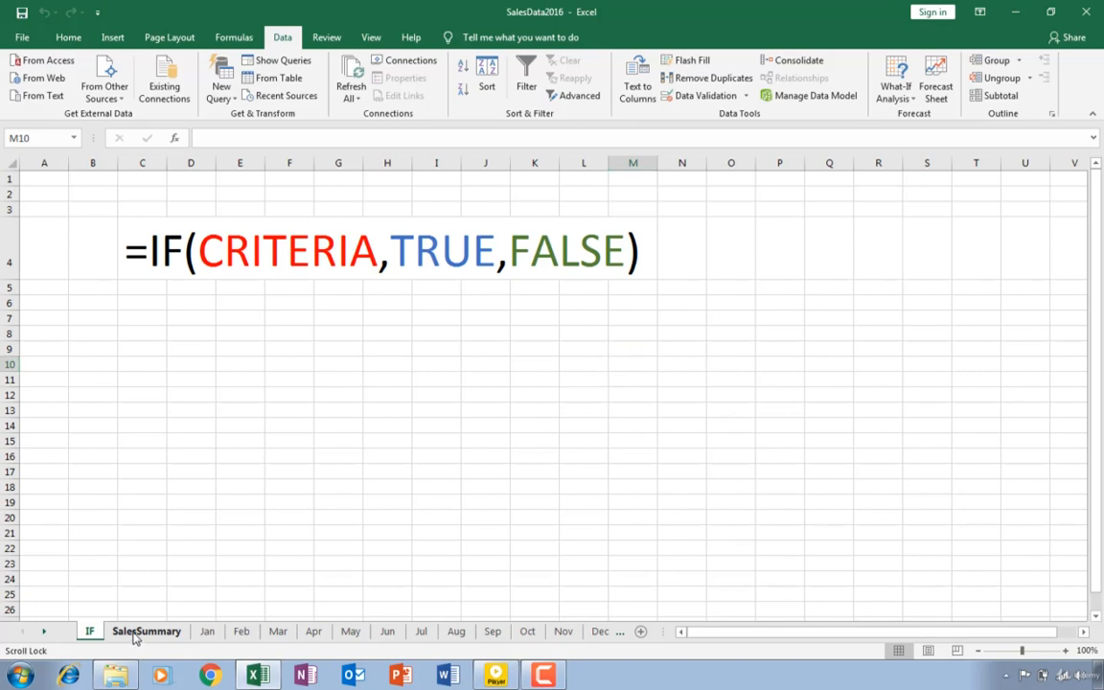
On the SalesSummary sheet, start an IF formula in H2 whose test checks whether F2 is greater than G2
{"action": "left_click", "coordinate": [135, 636]}
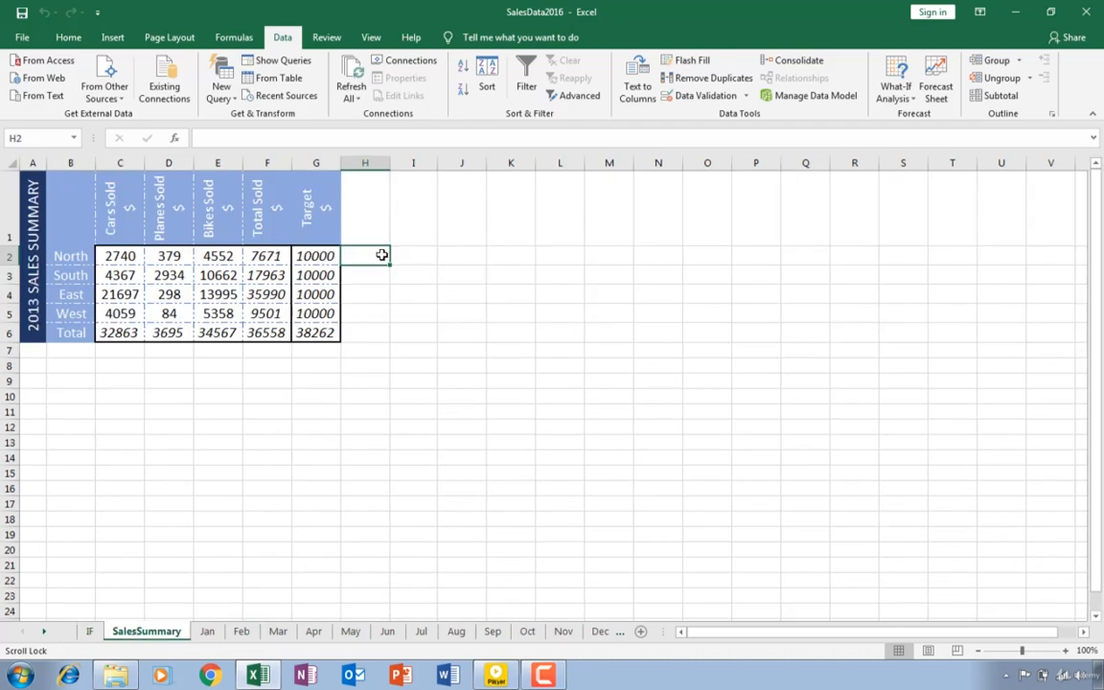
{"action": "left_click", "coordinate": [400, 366]}
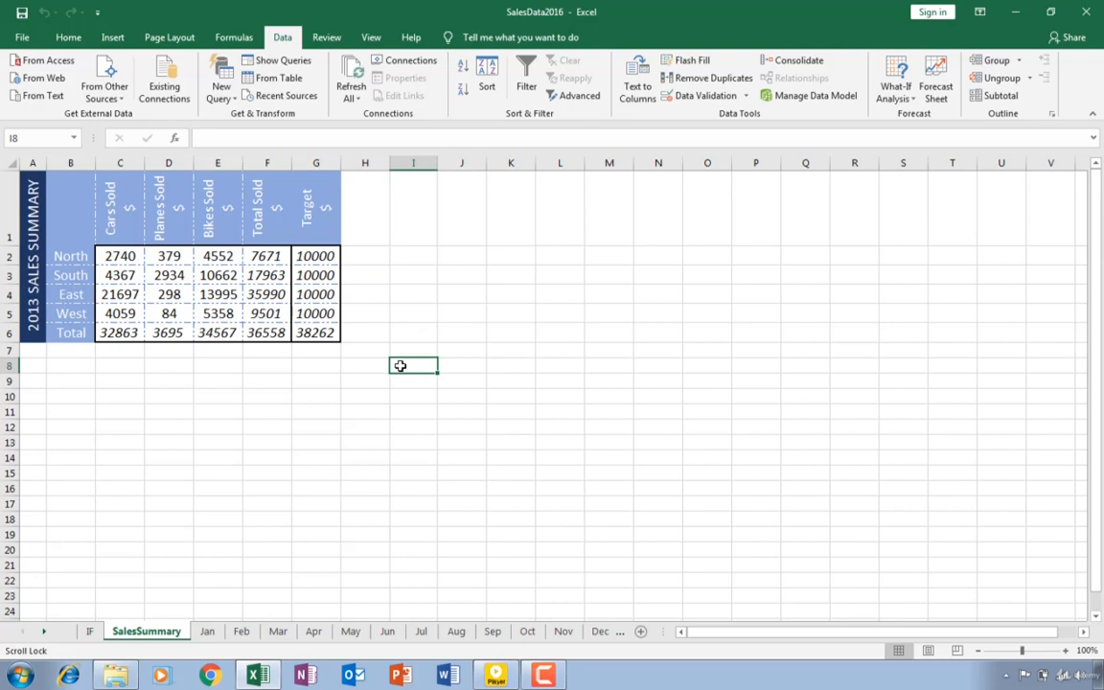
{"action": "left_click", "coordinate": [363, 256]}
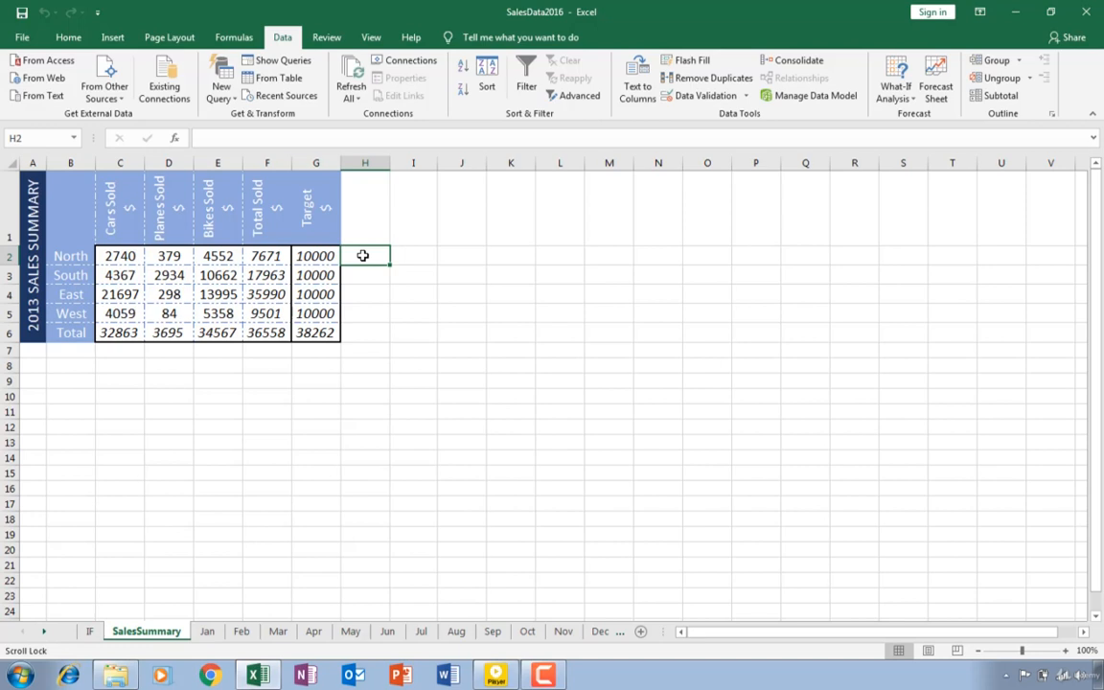
{"action": "type", "text": "="}
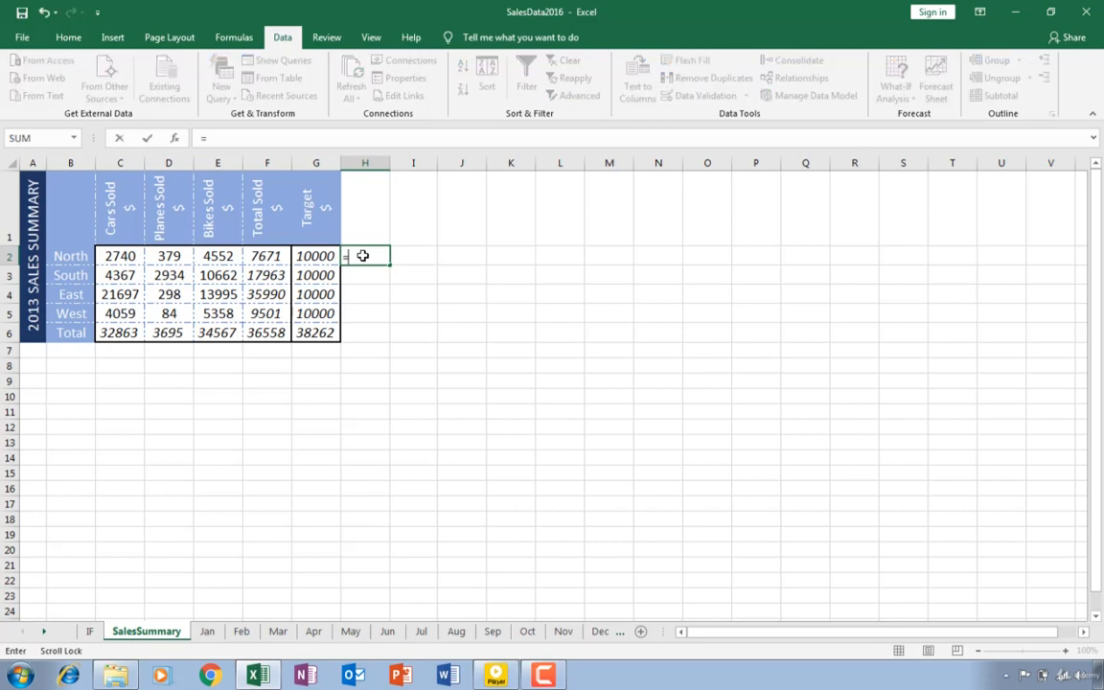
{"action": "type", "text": "if"}
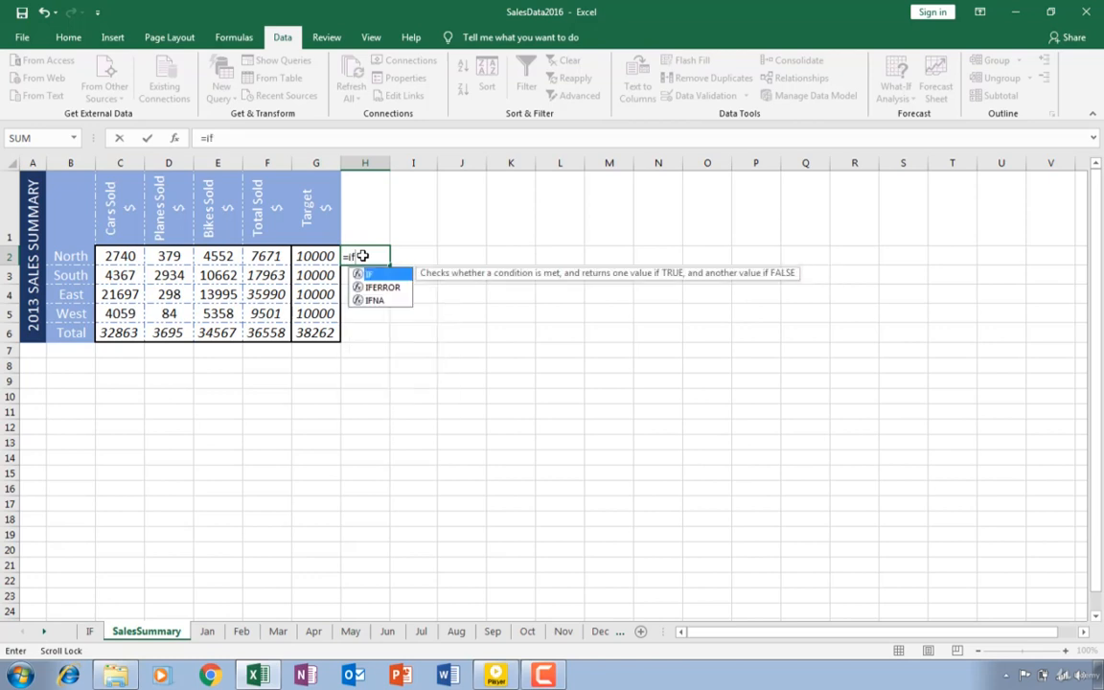
{"action": "type", "text": "("}
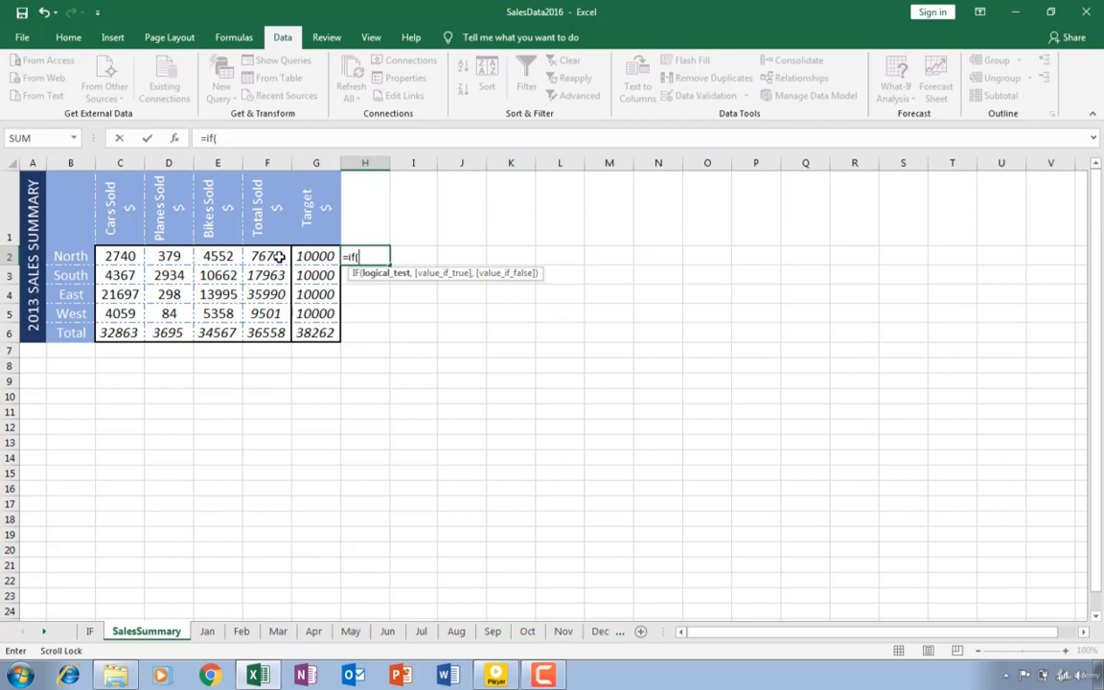
{"action": "left_click", "coordinate": [277, 256]}
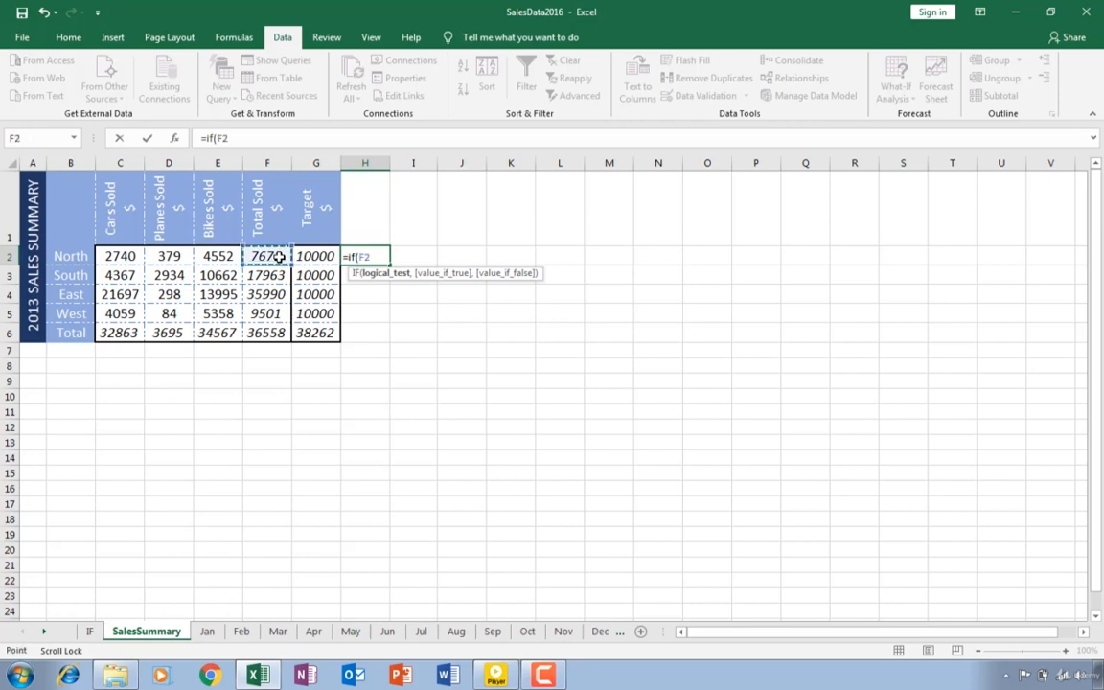
{"action": "type", "text": ">"}
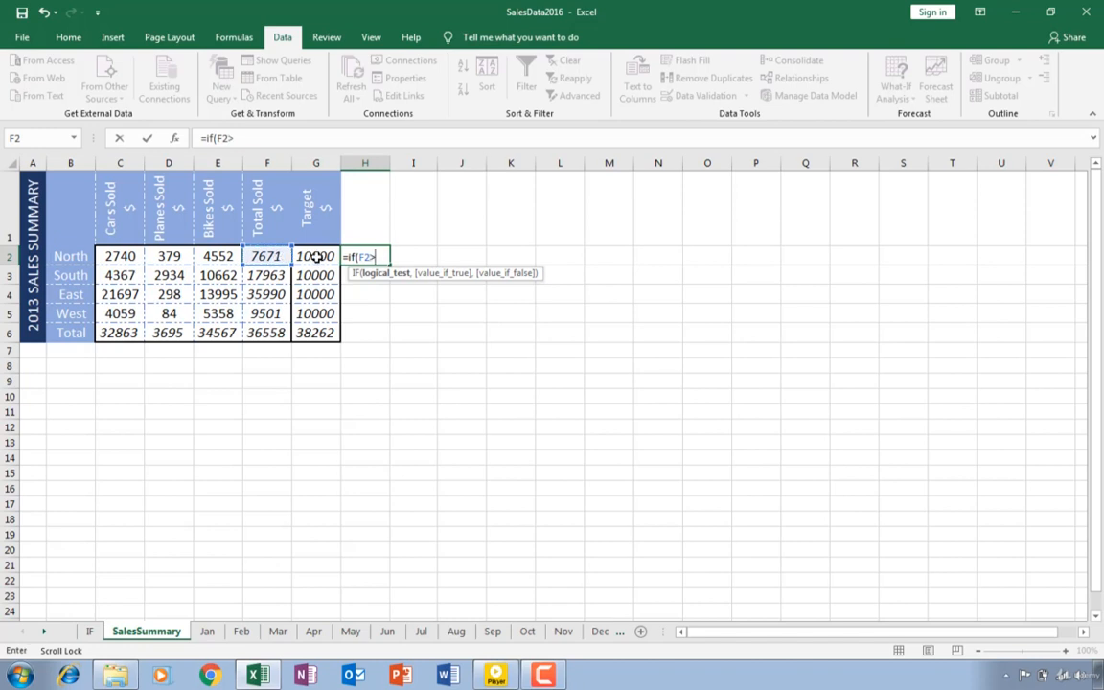
{"action": "left_click", "coordinate": [315, 255]}
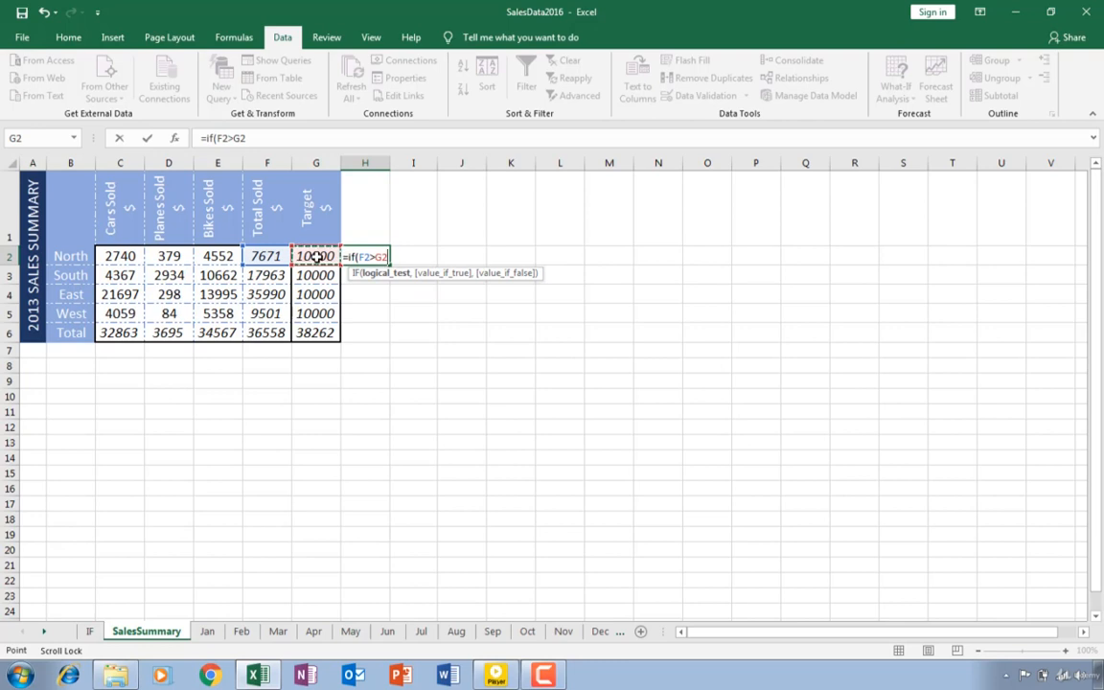
{"action": "type", "text": ","}
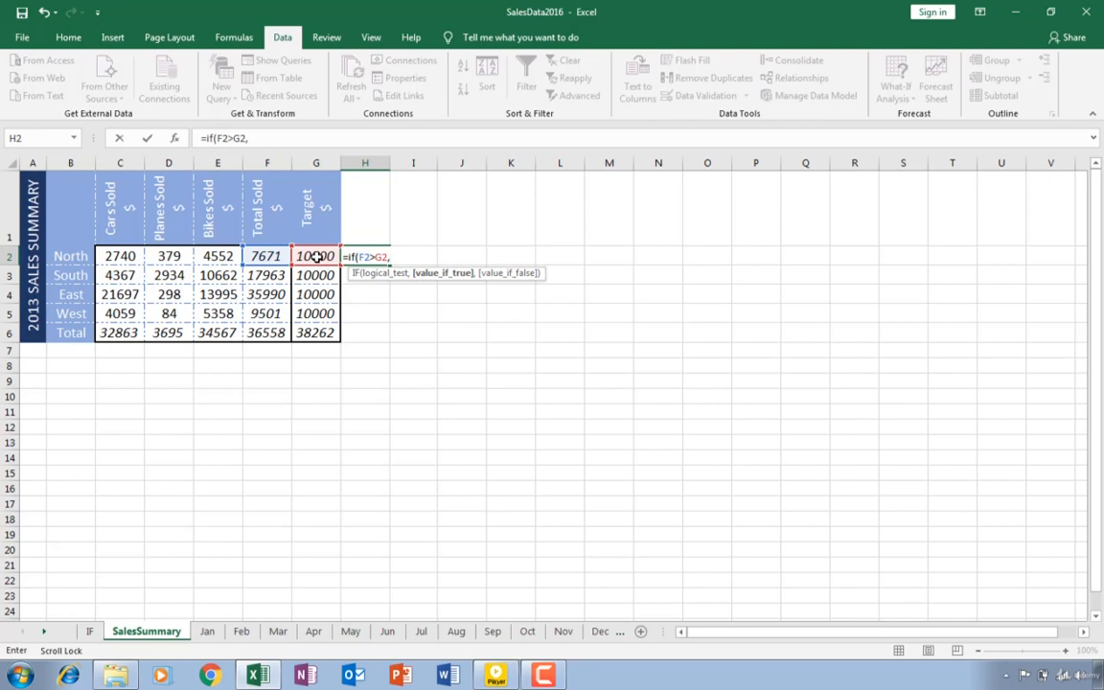
{"action": "type", "text": "\"Passed Target"}
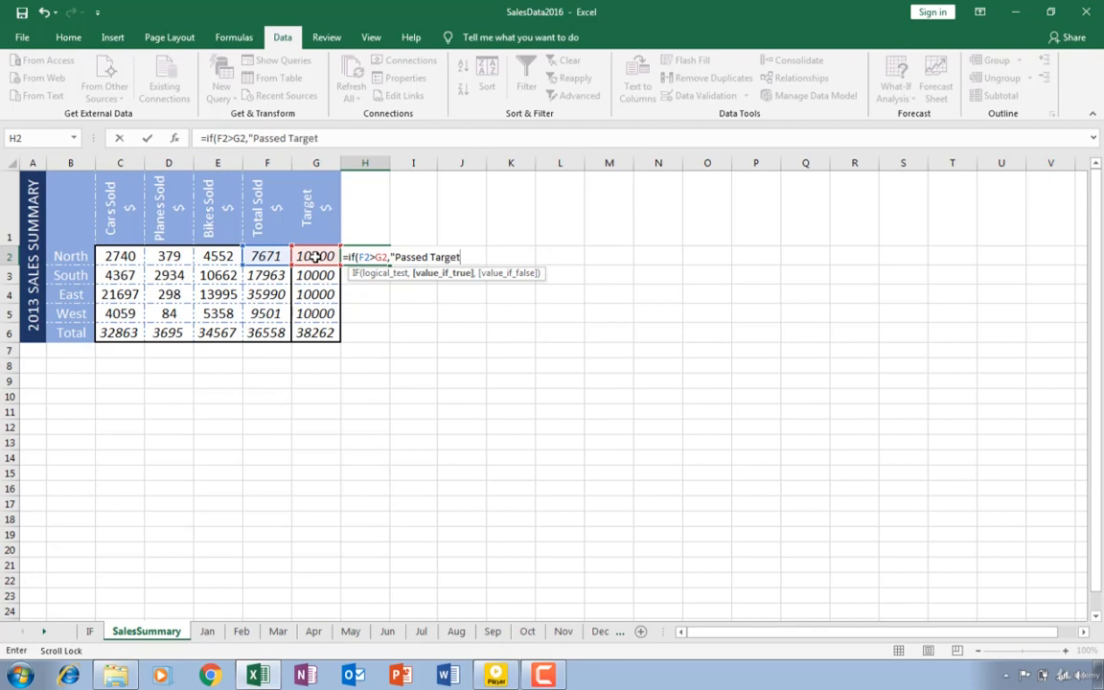
{"action": "type", "text": "\",\""}
Add "Passed Target" and "Failed Target" as the result texts, try to confirm the formula, and dismiss the error dialog
{"action": "type", "text": "Failed Target"}
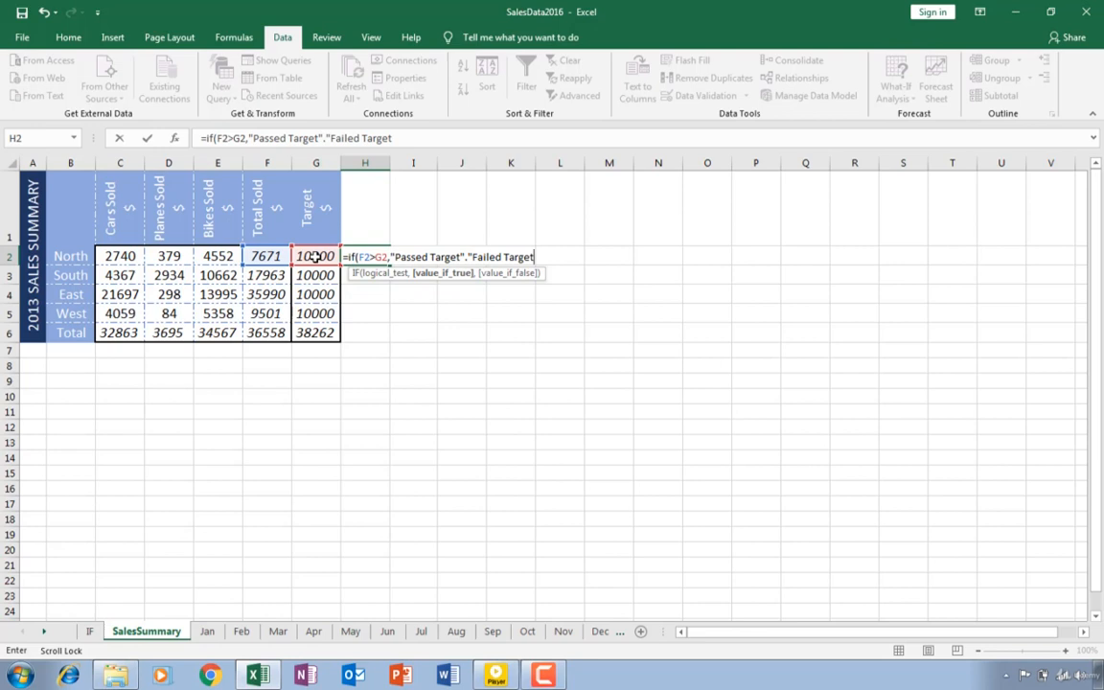
{"action": "type", "text": "\")"}
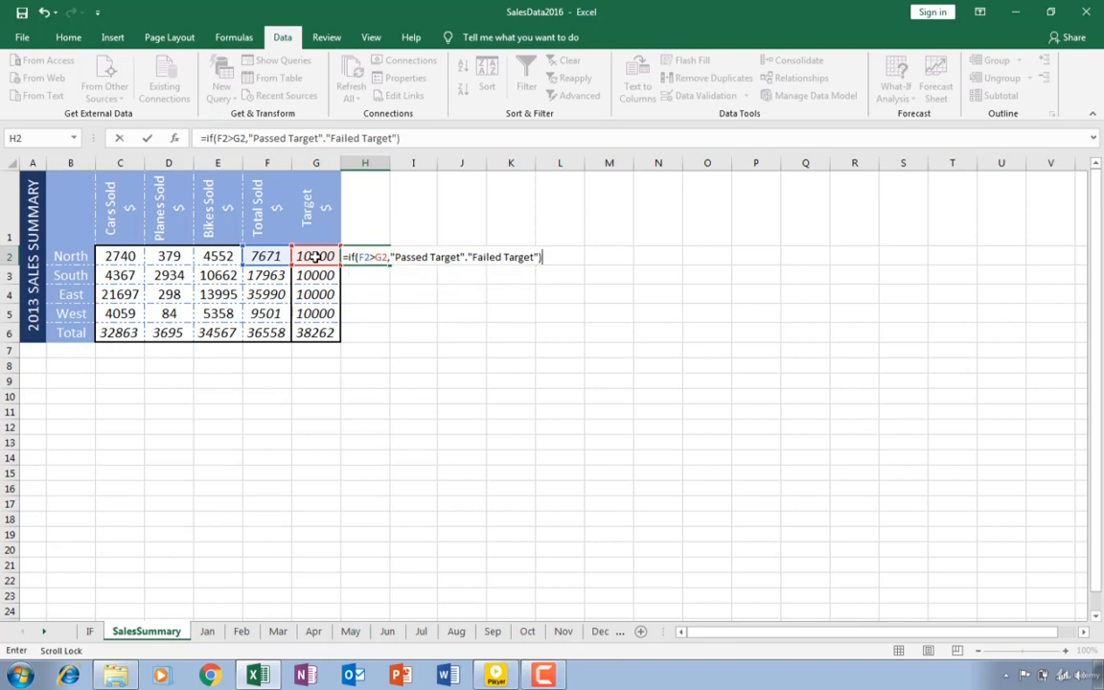
{"action": "key", "text": "Return"}
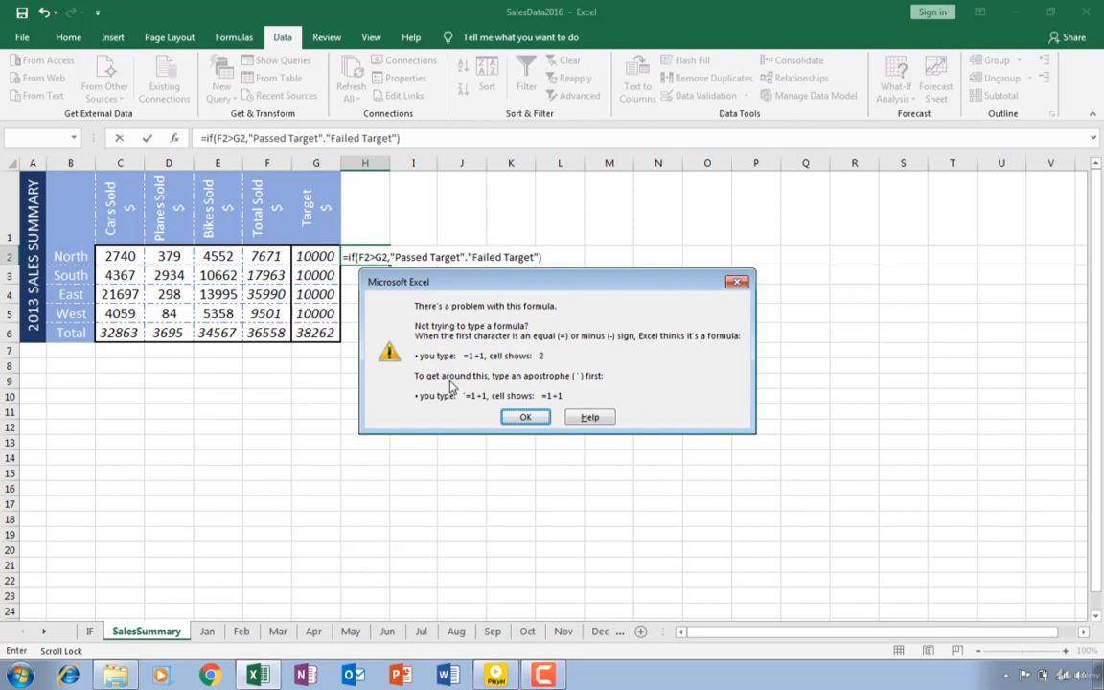
{"action": "left_click", "coordinate": [525, 417]}
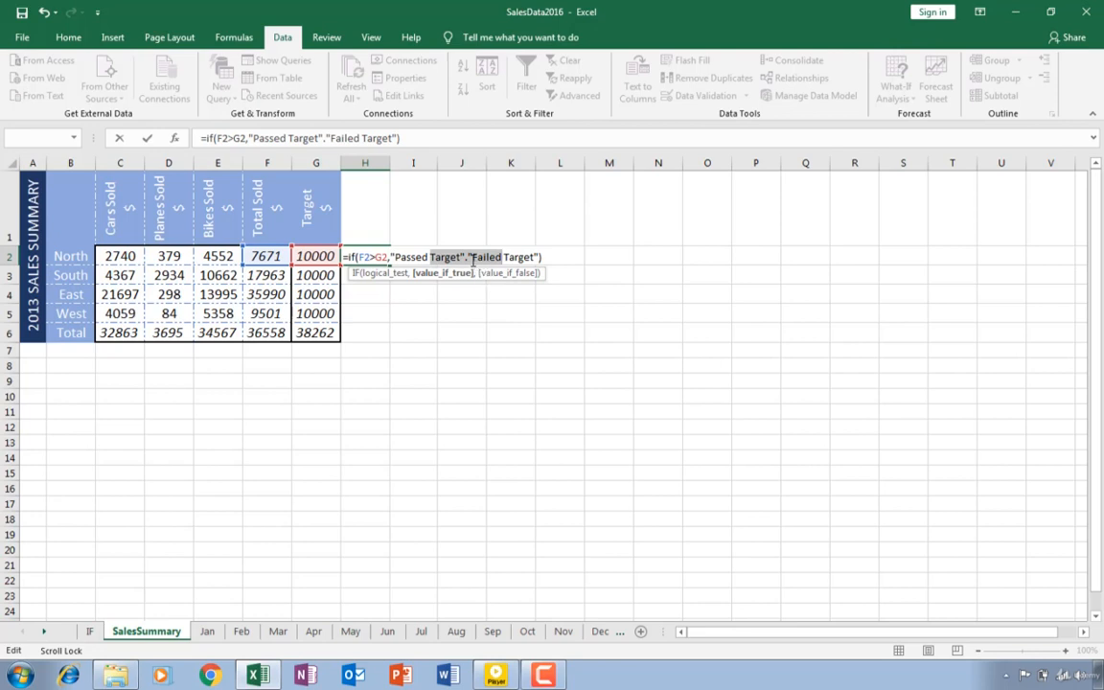
Replace the period between the two result texts with a comma and confirm the IF formula in H2
{"action": "left_click", "coordinate": [467, 256]}
{"action": "type", "text": ","}
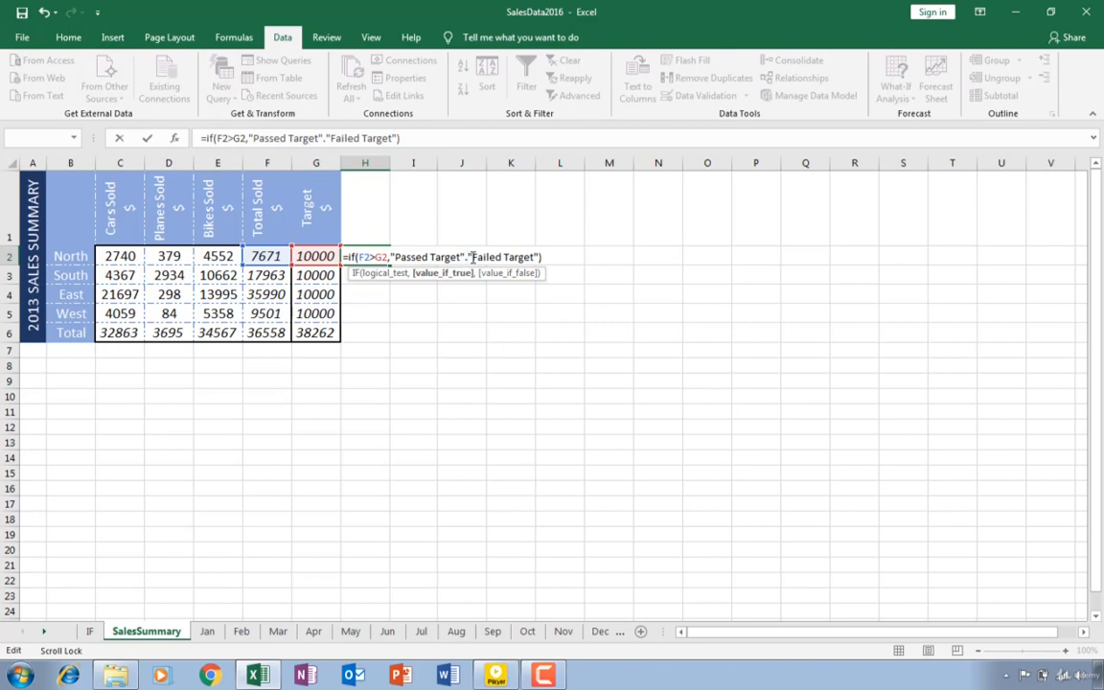
{"action": "key", "text": "BackSpace"}
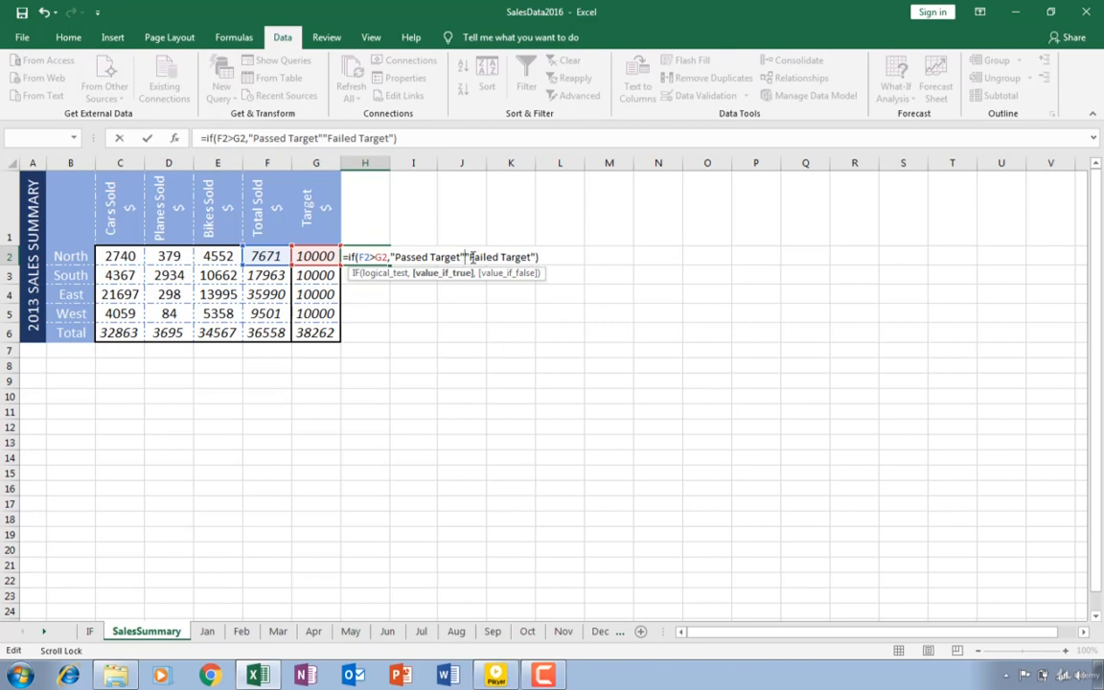
{"action": "type", "text": ","}
{"action": "key", "text": "Return"}
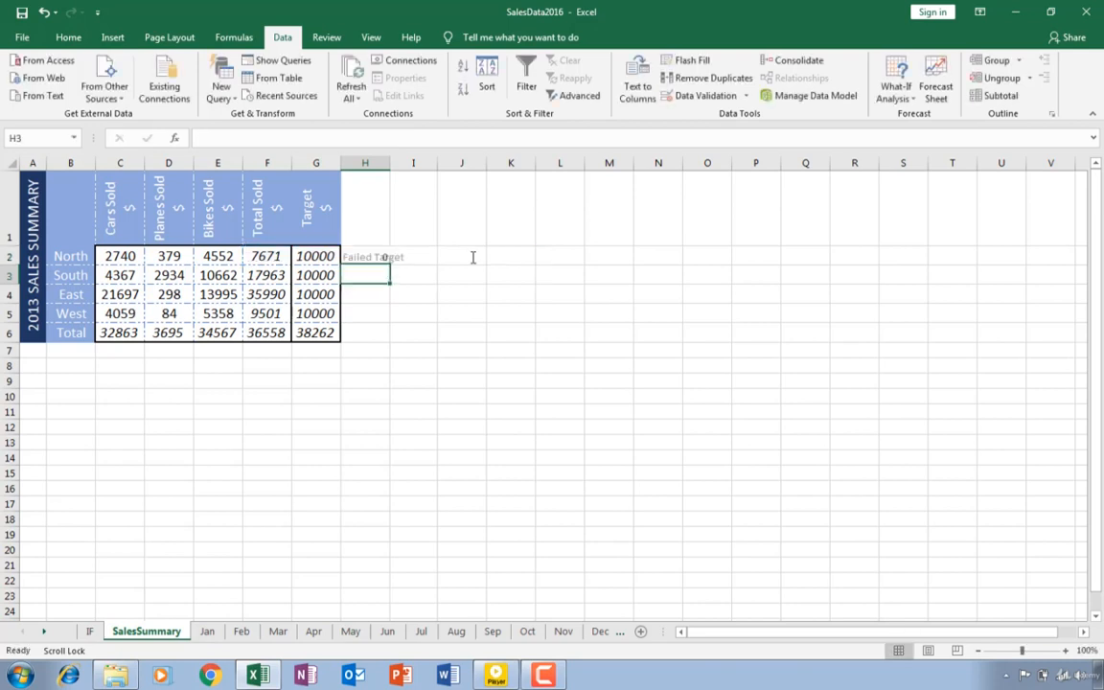
Fill the IF formula from H2 down through H6
{"action": "left_click", "coordinate": [380, 256]}
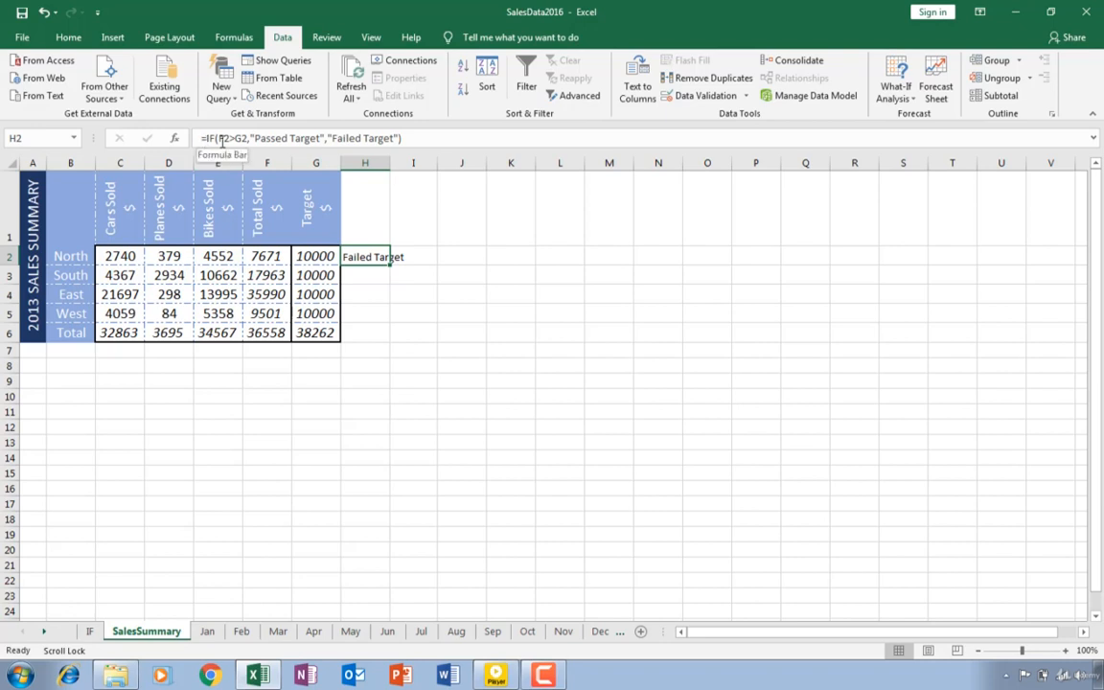
{"action": "left_click", "coordinate": [261, 257]}
{"action": "left_click", "coordinate": [304, 257]}
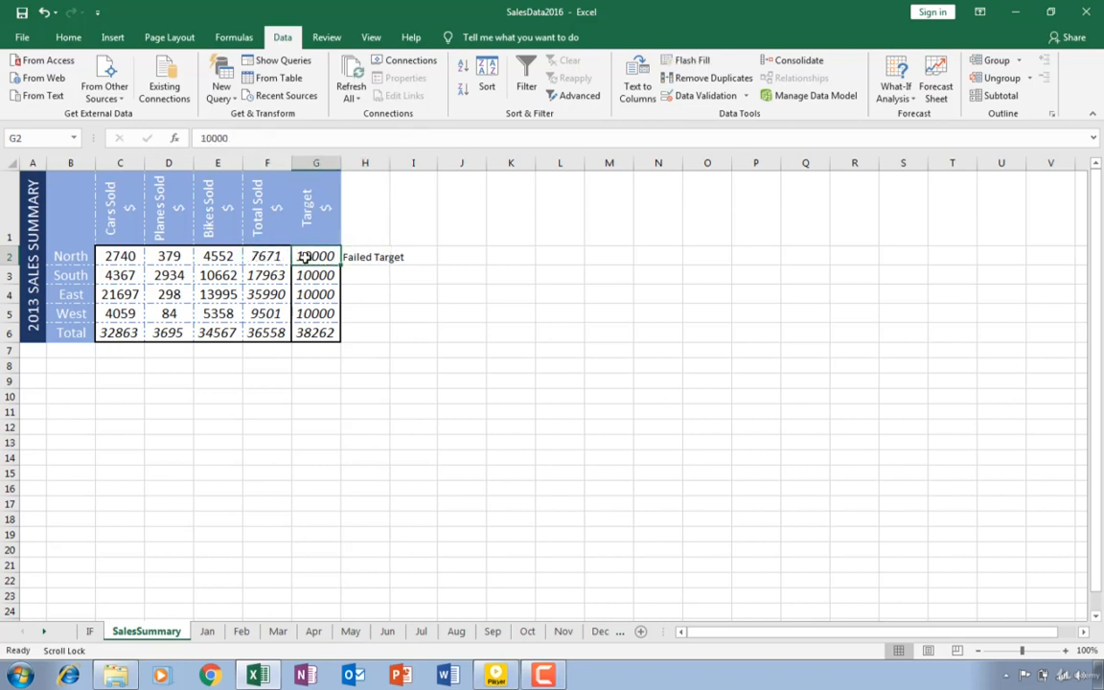
{"action": "left_click", "coordinate": [378, 257]}
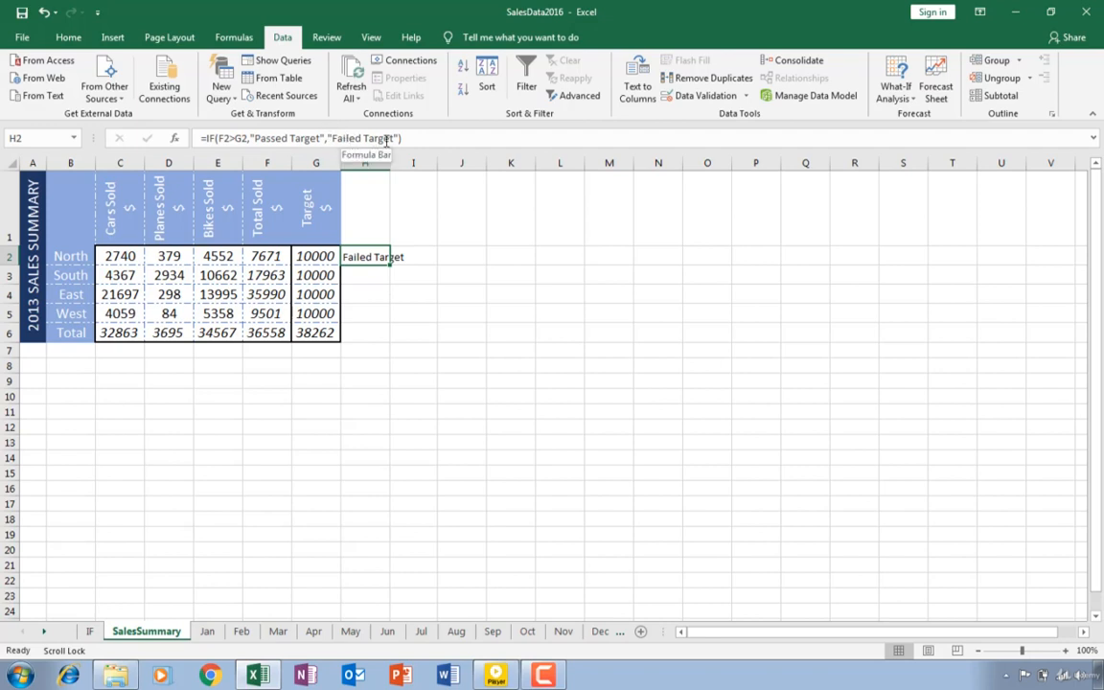
{"action": "left_click", "coordinate": [364, 278]}
{"action": "left_click", "coordinate": [365, 257]}
{"action": "left_click_drag", "start_coordinate": [391, 265], "coordinate": [386, 334]}
{"action": "left_click", "coordinate": [530, 335]}
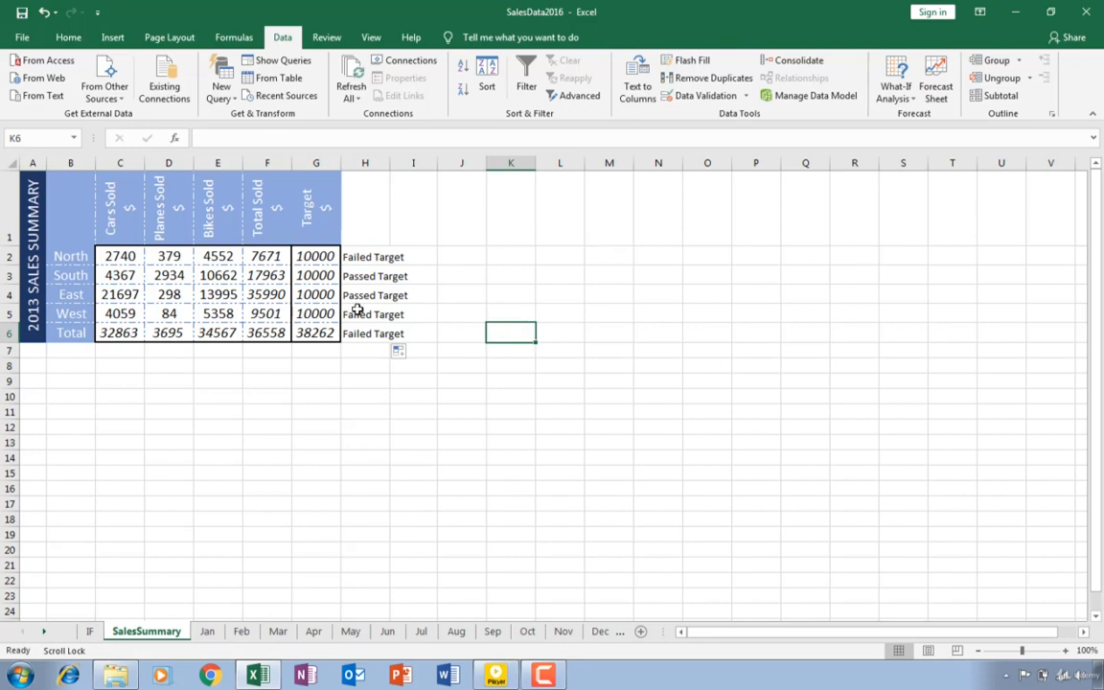
Examine the filled IF formulas in column H and the Total Sold formula in F6
{"action": "left_click", "coordinate": [272, 333]}
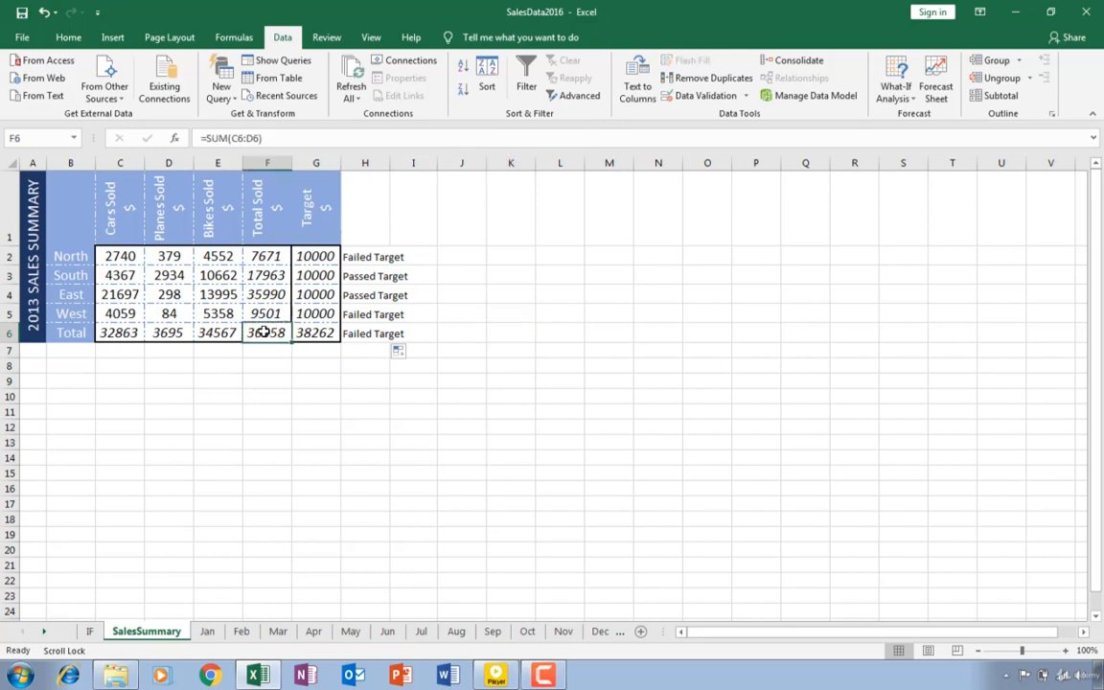
{"action": "left_click", "coordinate": [363, 275]}
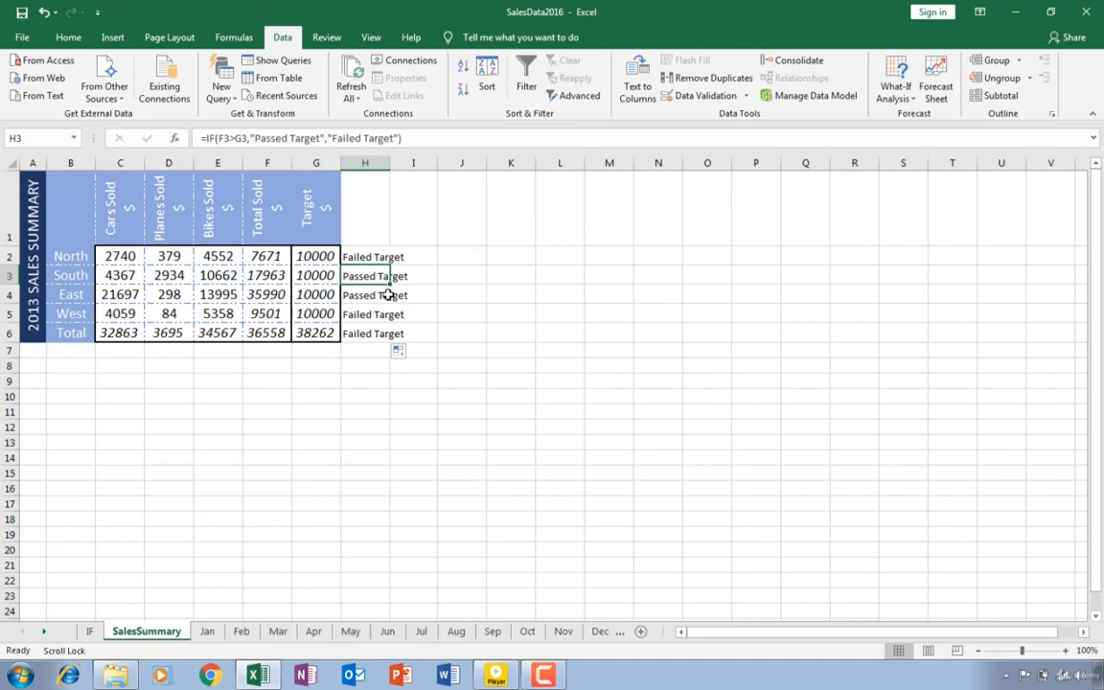
{"action": "left_click", "coordinate": [378, 294]}
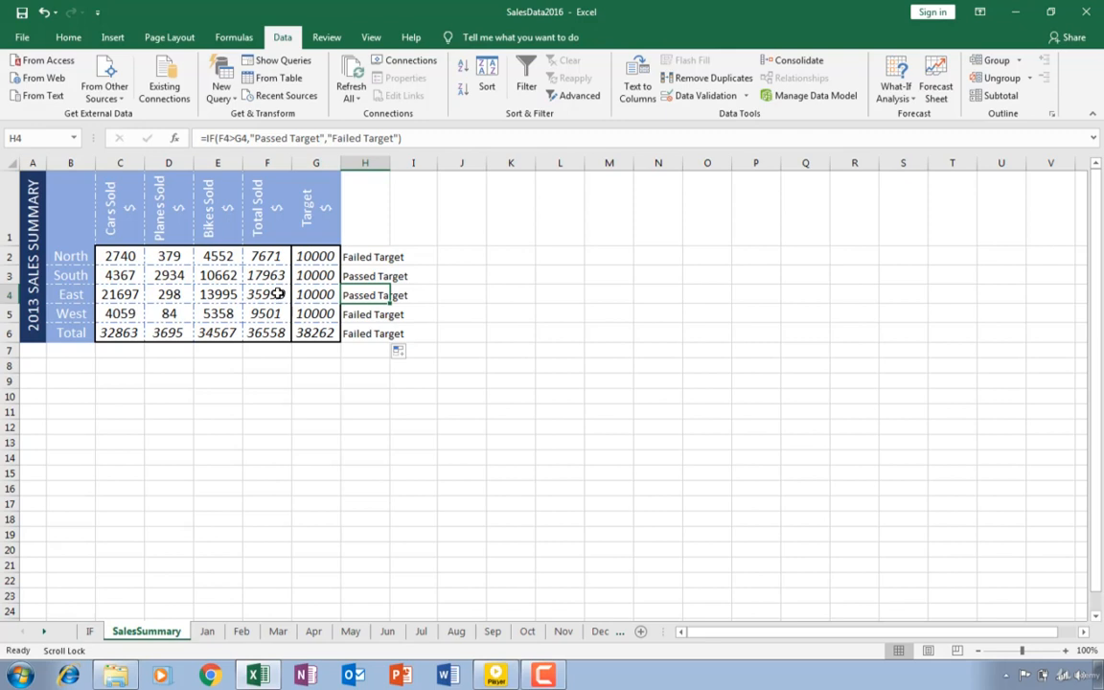
{"action": "left_click", "coordinate": [357, 313]}
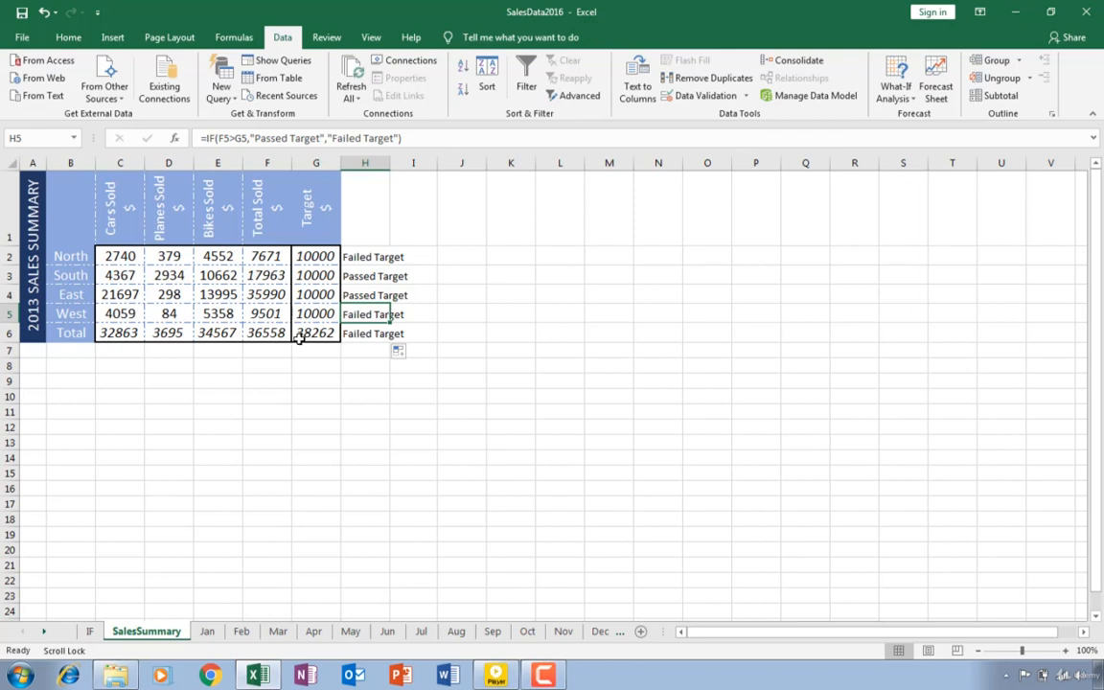
{"action": "left_click", "coordinate": [265, 329]}
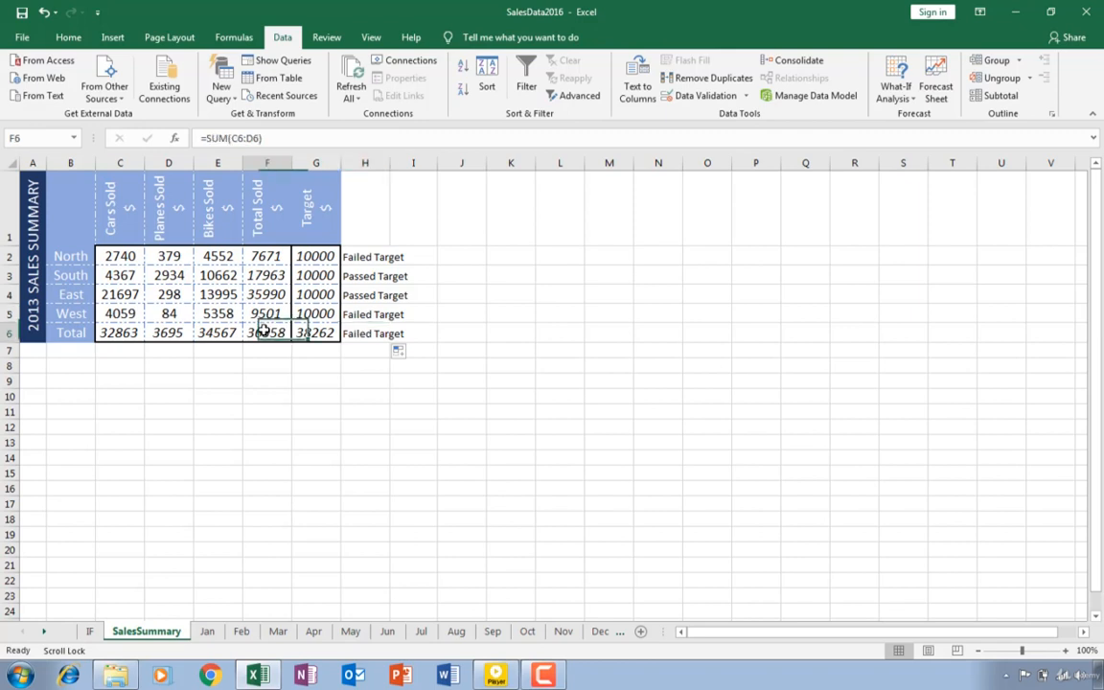
{"action": "left_click", "coordinate": [365, 333]}
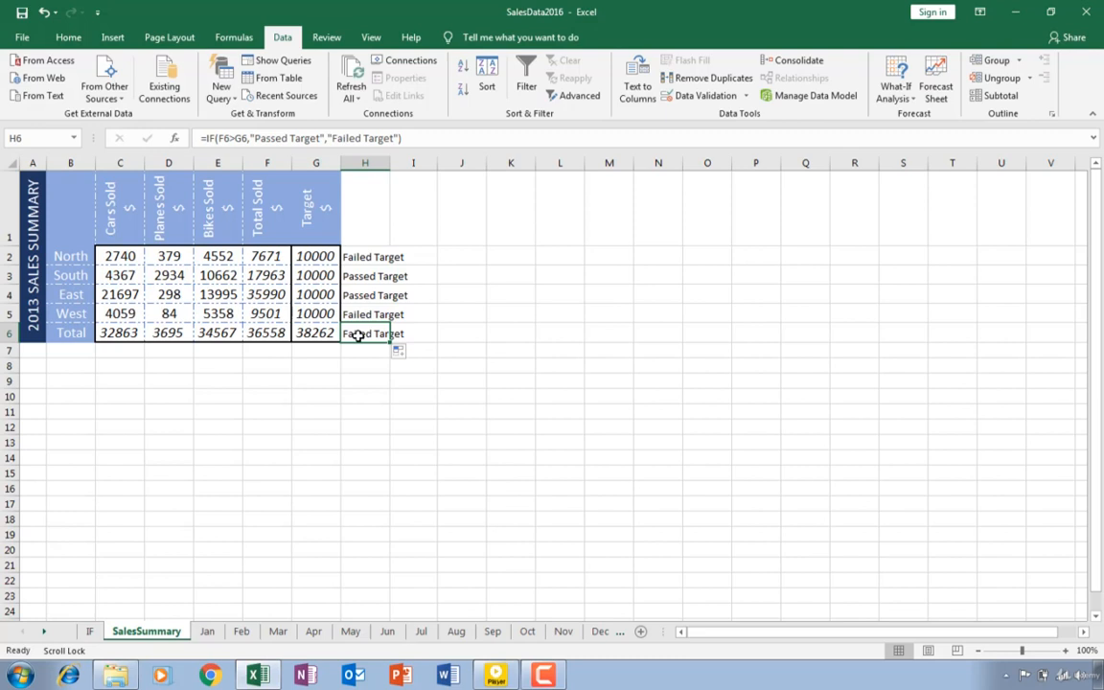
{"action": "left_click", "coordinate": [262, 335]}
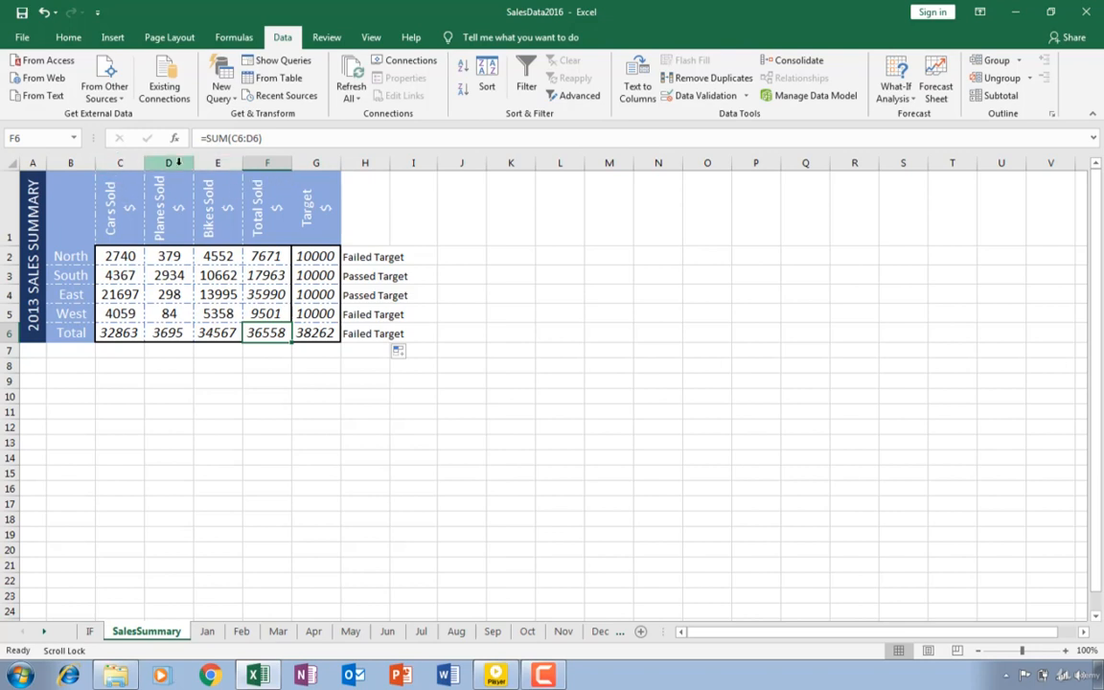
{"action": "left_click", "coordinate": [218, 328]}
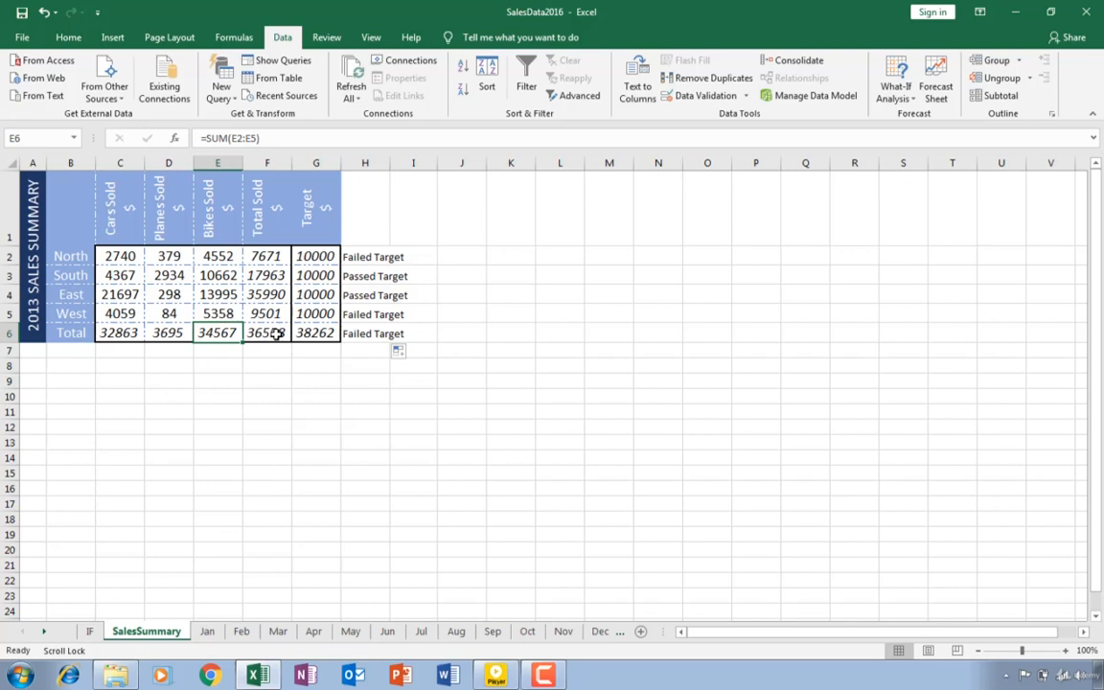
{"action": "key", "text": "Right"}
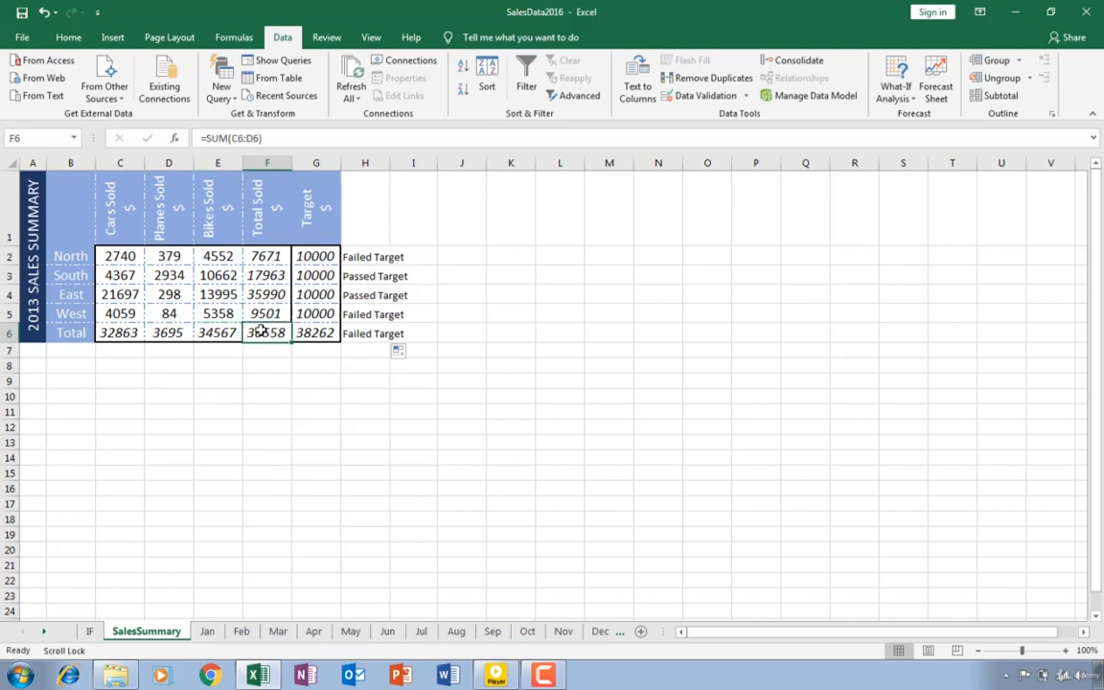
Copy the Bikes Sold total formula from E6 across into F6 to correct the Total Sold total
{"action": "right_click", "coordinate": [256, 332]}
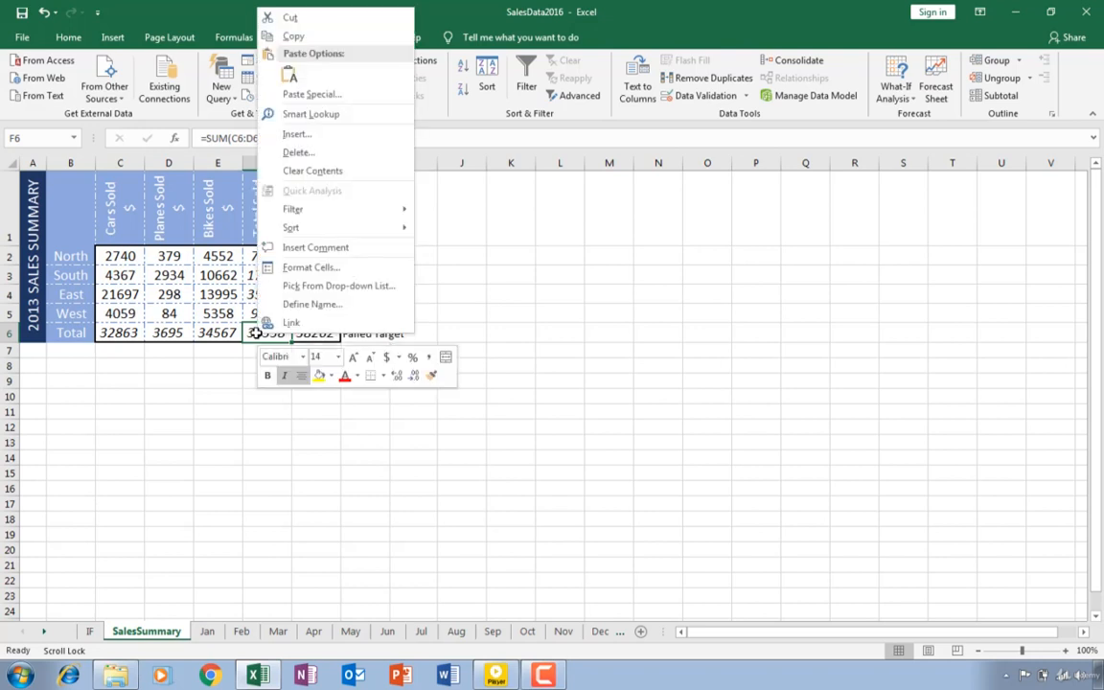
{"action": "key", "text": "Escape"}
{"action": "left_click", "coordinate": [225, 335]}
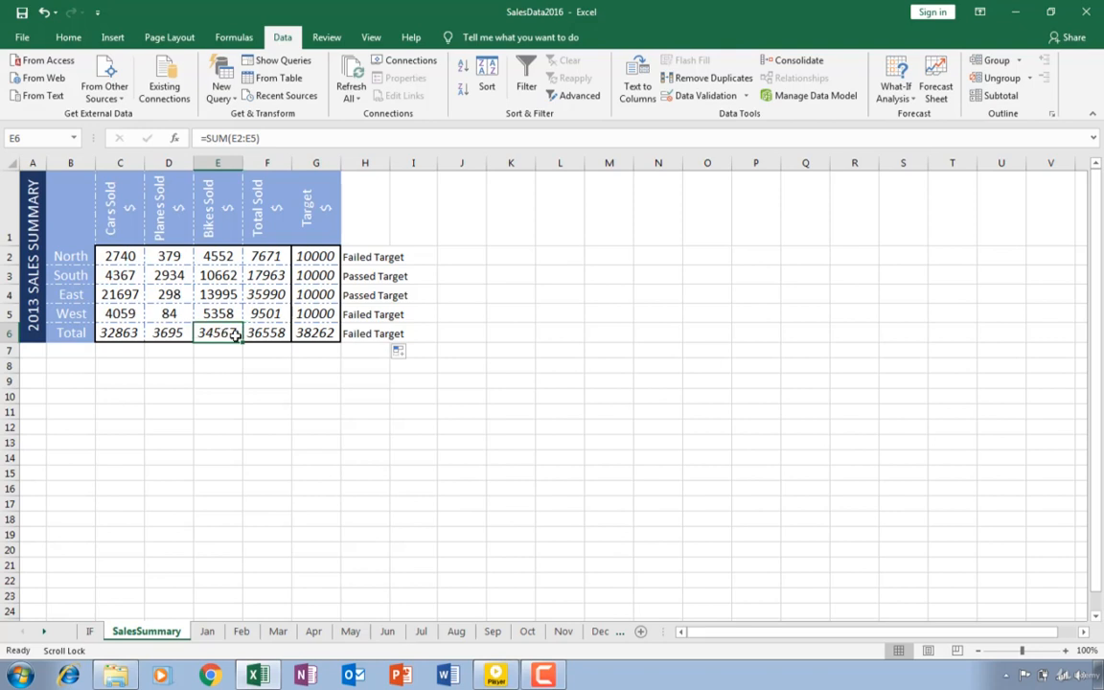
{"action": "left_click_drag", "start_coordinate": [245, 343], "coordinate": [291, 342]}
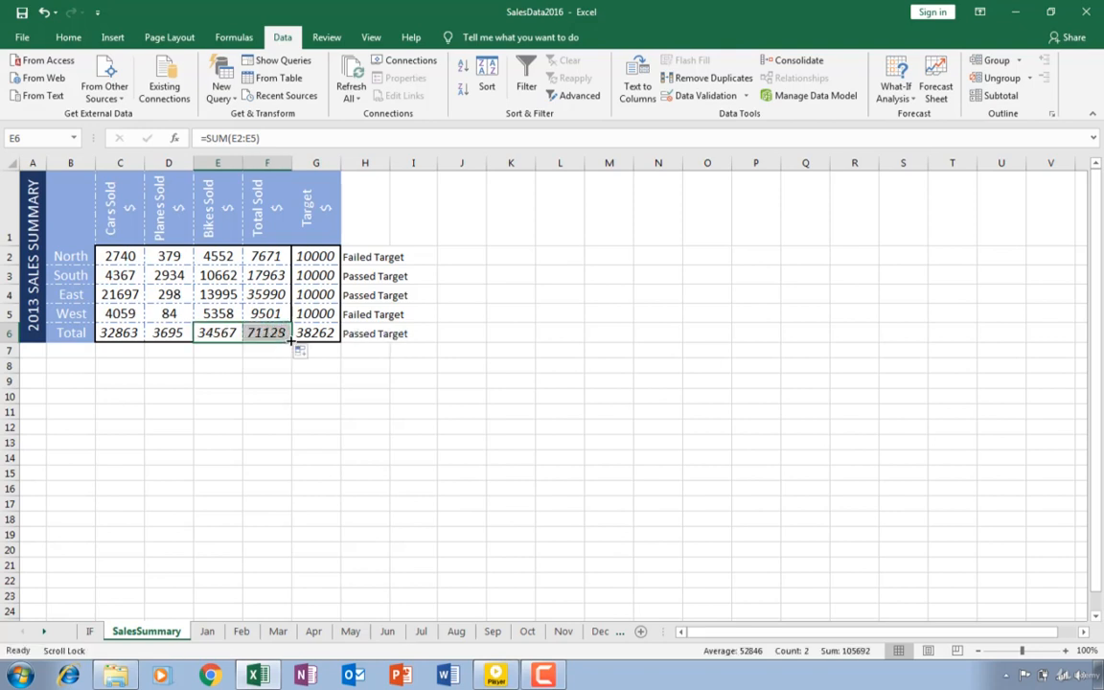
Review the corrected totals and the IF formulas in column H
{"action": "left_click", "coordinate": [392, 334]}
{"action": "left_click", "coordinate": [266, 334]}
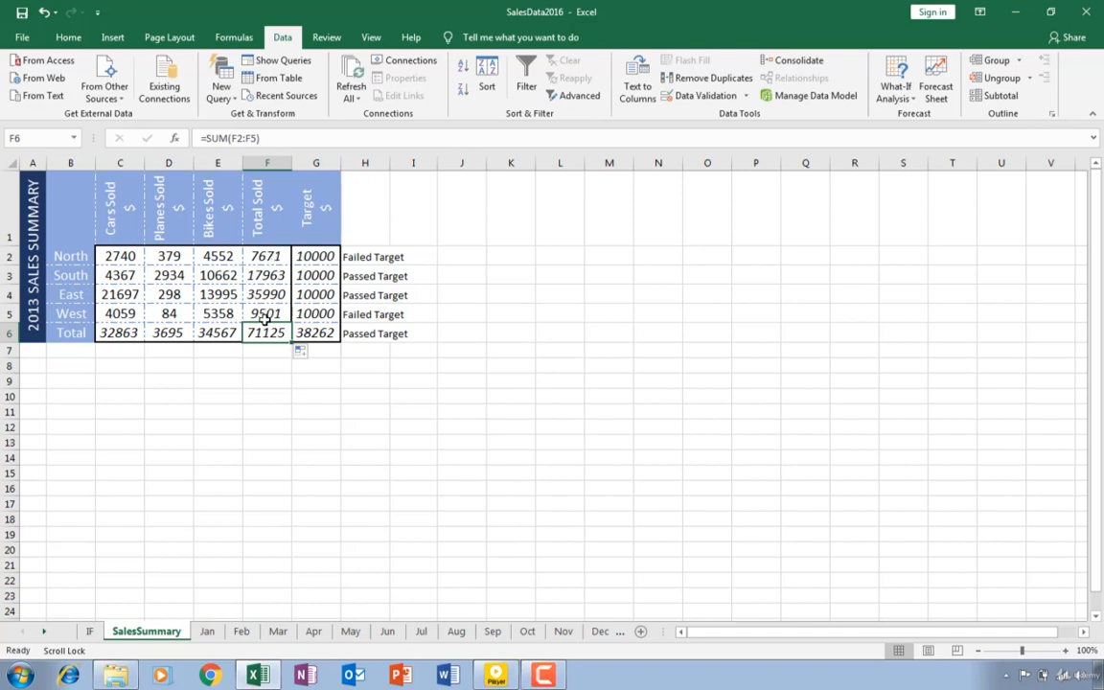
{"action": "left_click", "coordinate": [209, 335]}
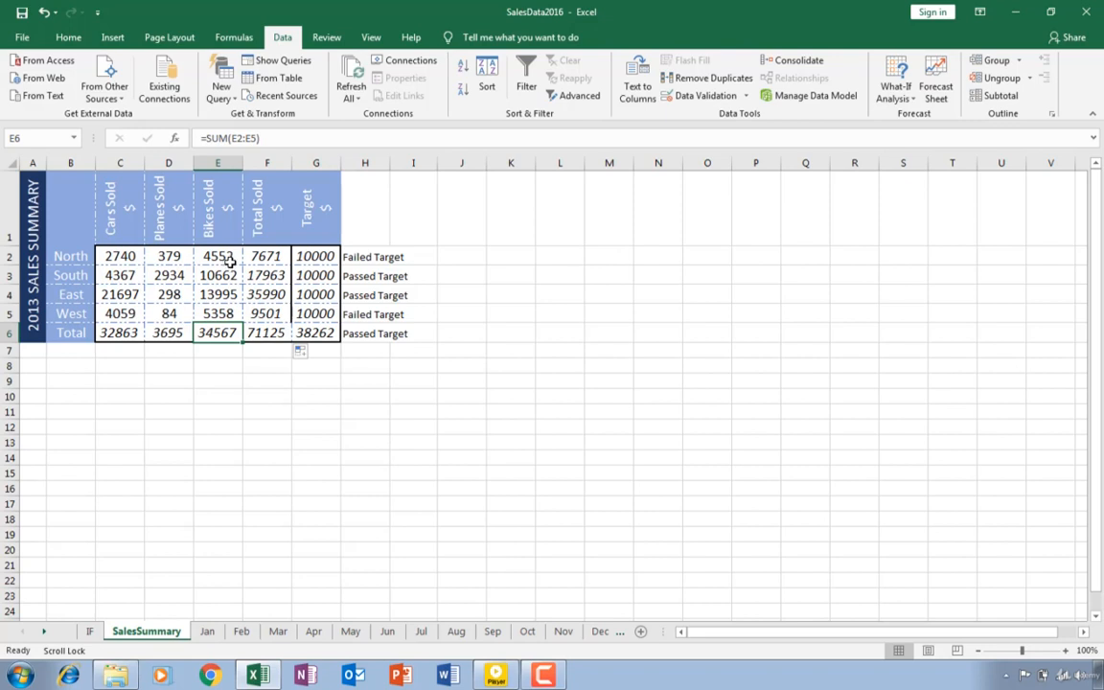
{"action": "left_click", "coordinate": [376, 333]}
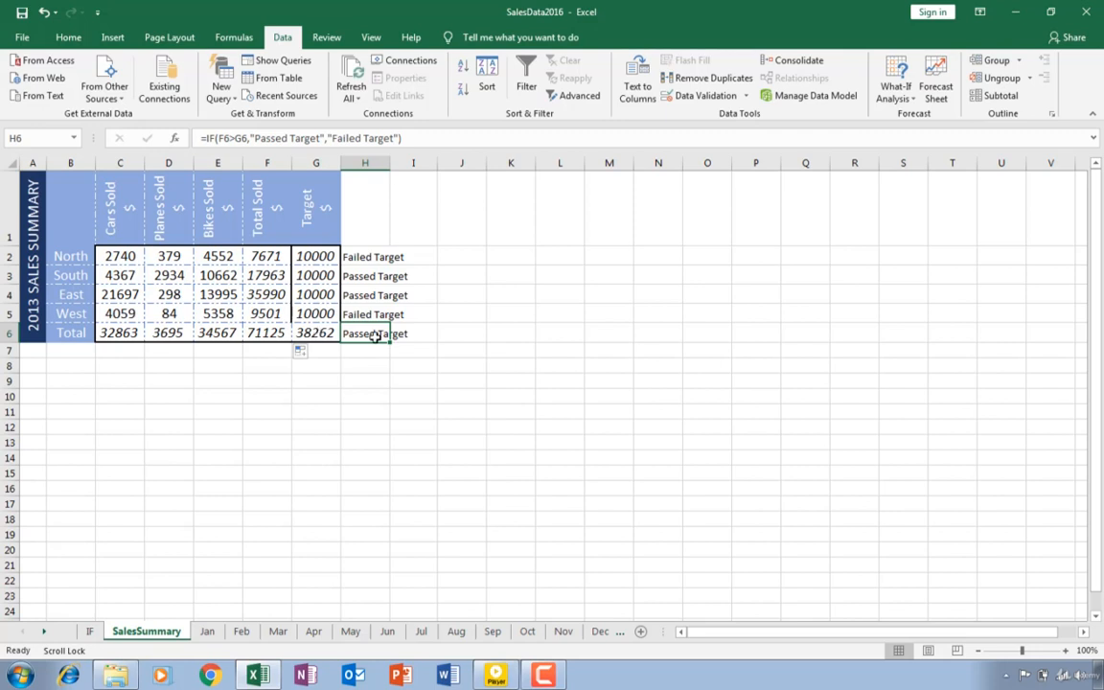
{"action": "left_click", "coordinate": [493, 329]}
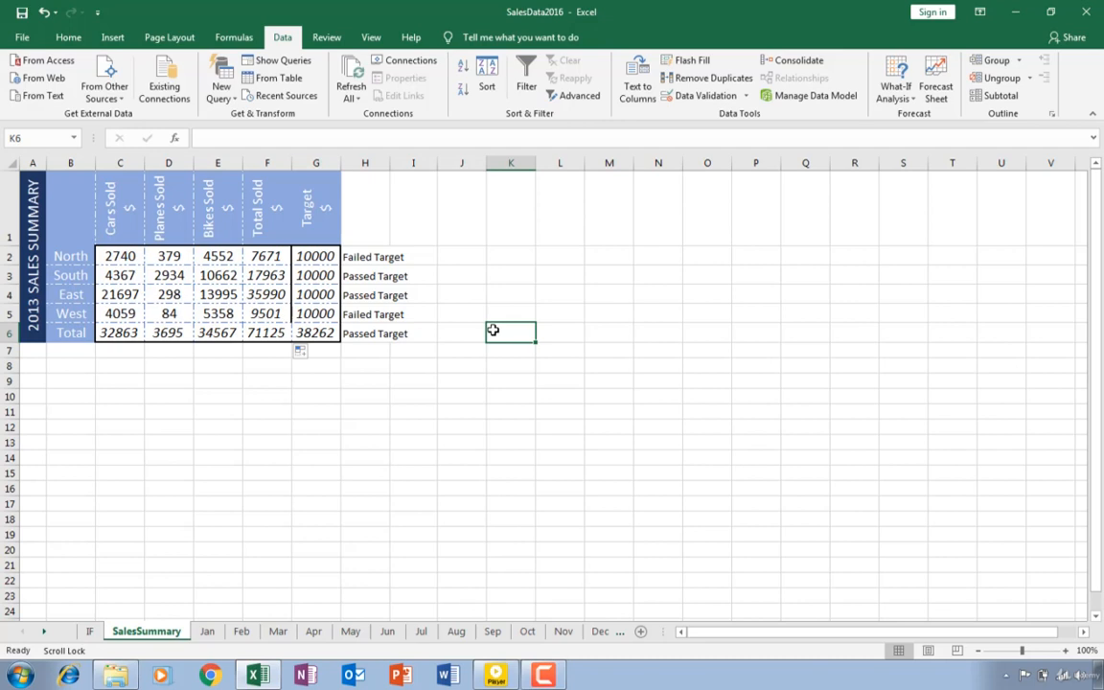
{"action": "left_click", "coordinate": [370, 257]}
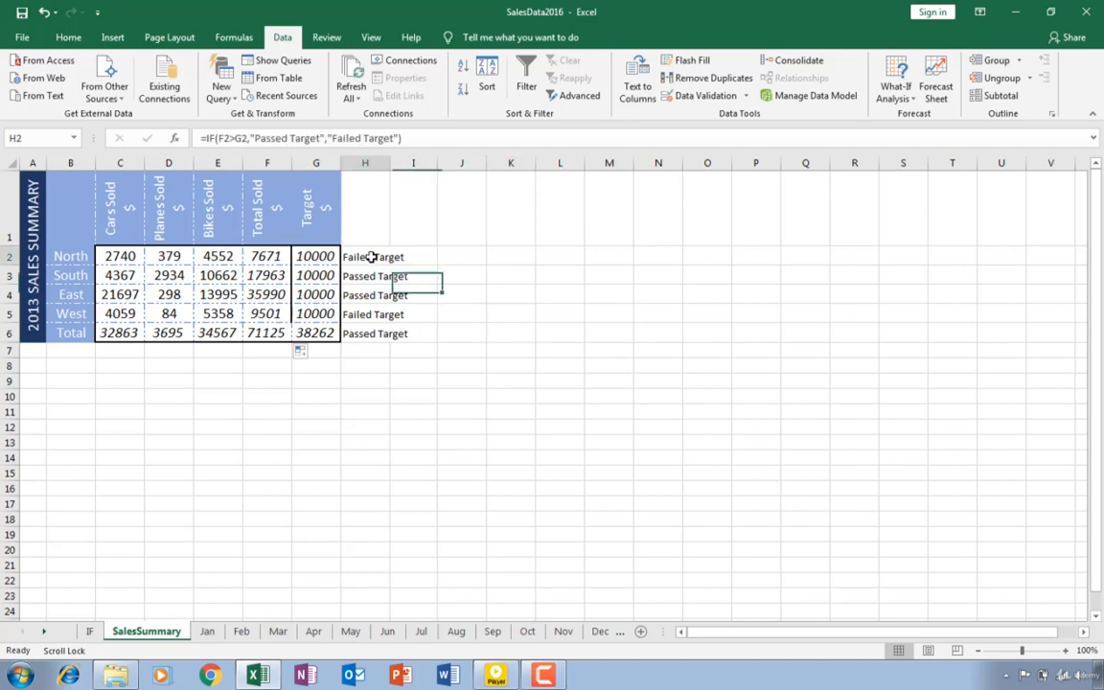
{"action": "left_click", "coordinate": [366, 276]}
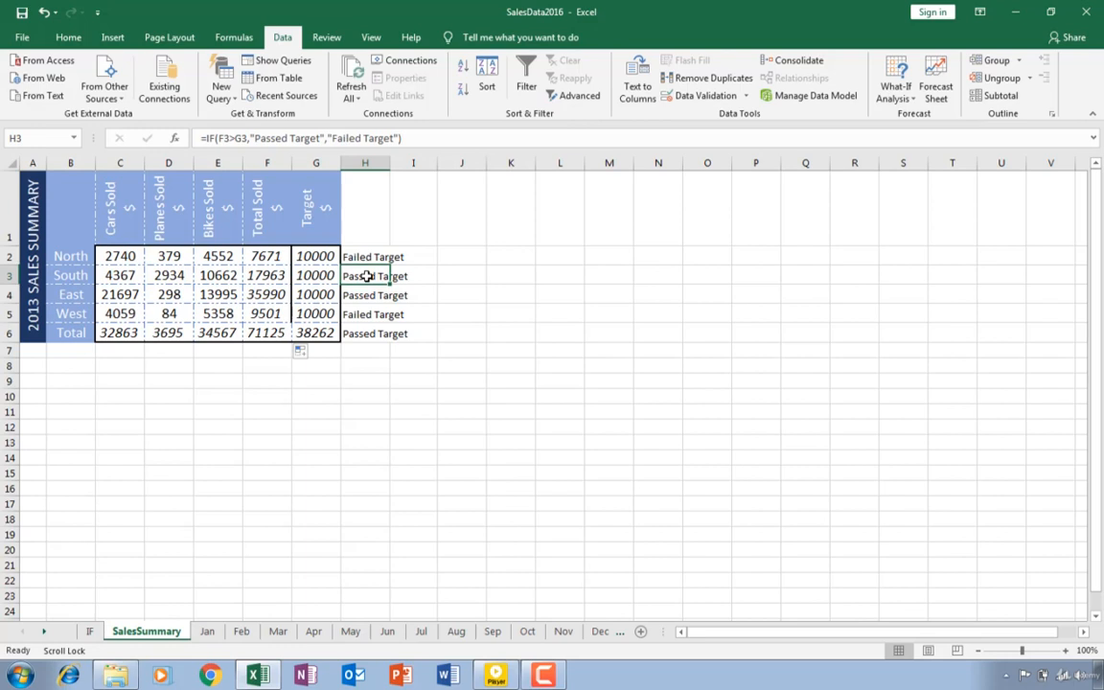